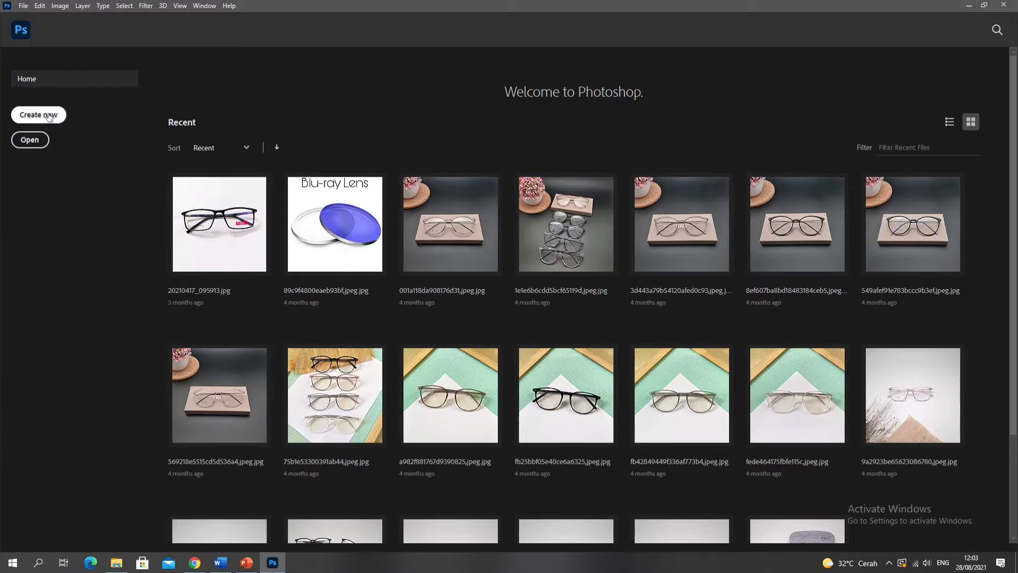
# Create a blank white 1024 × 1024 px document from the Custom preset
pyautogui.click(48, 116)
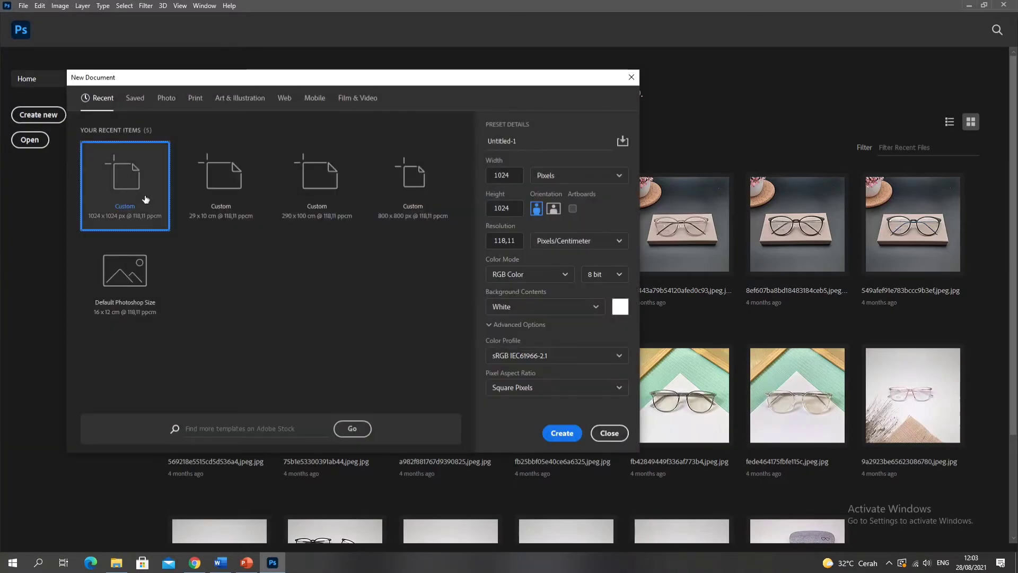
pyautogui.click(570, 434)
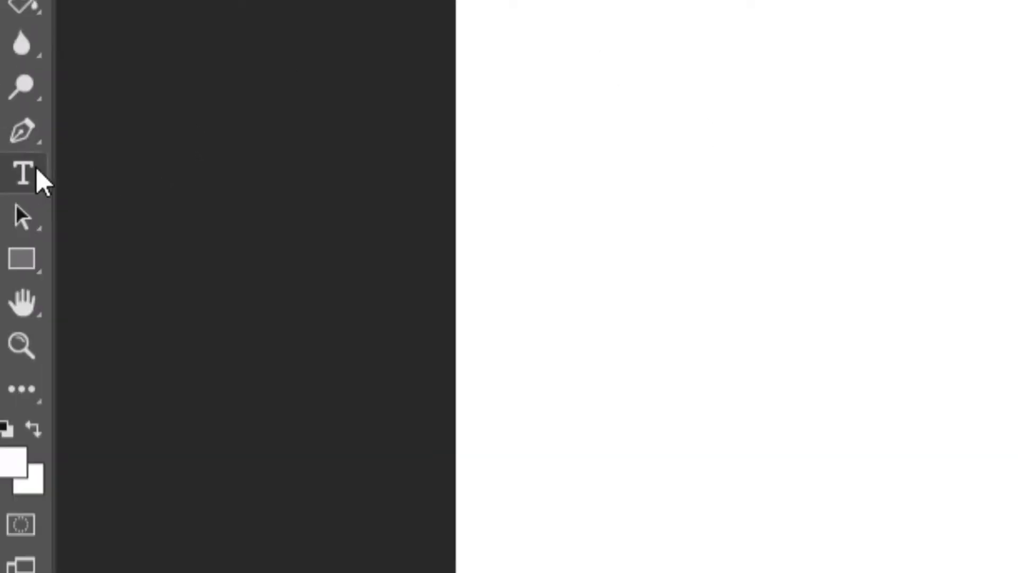
# Type 'Membuat Bayangan' with the Horizontal Type Tool and drag it near the top center
pyautogui.rightClick(42, 177)
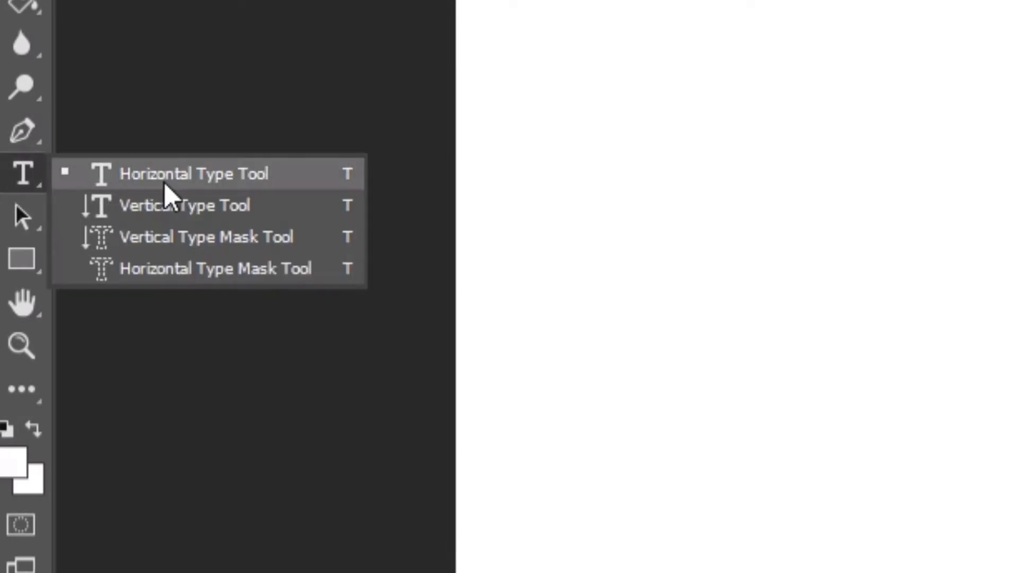
pyautogui.click(164, 182)
pyautogui.click(165, 174)
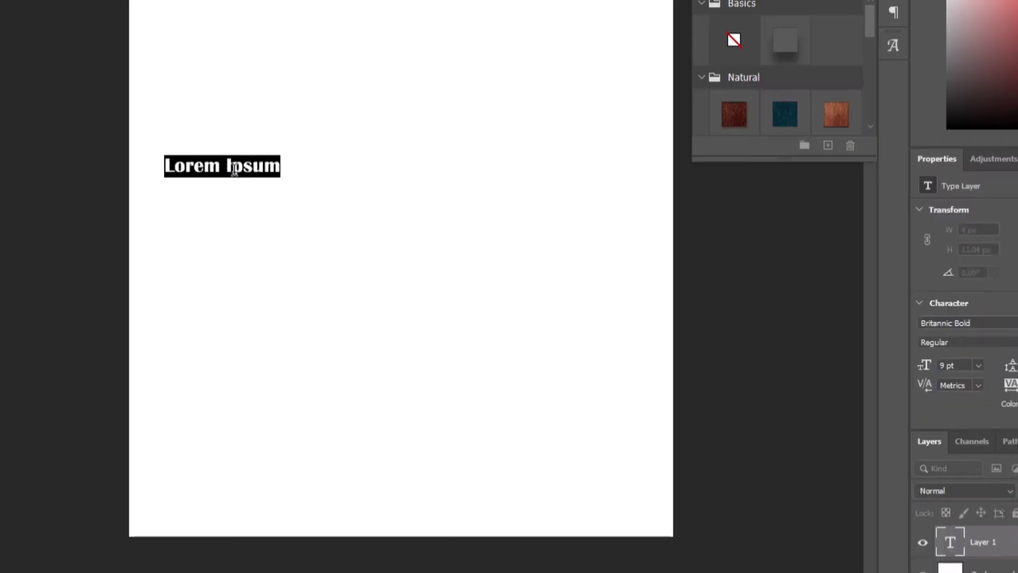
pyautogui.write('Membuat Bayangan')
pyautogui.hotkey('ctrl', 'Return')
pyautogui.moveTo(187, 174); pyautogui.dragTo(256, 177)
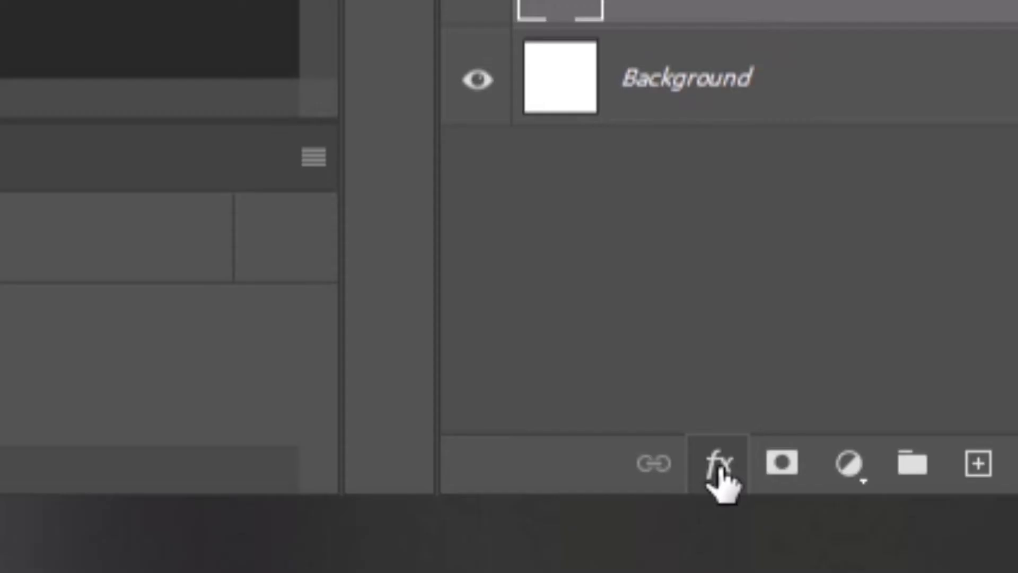
# Add a Drop Shadow layer style to the 'Membuat Bayangan' text layer
pyautogui.click(721, 477)
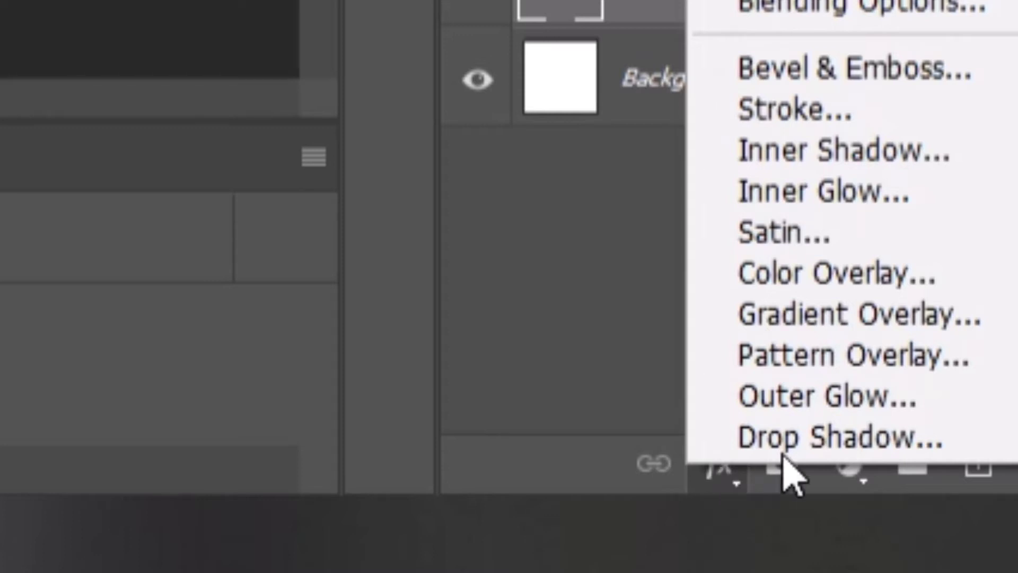
pyautogui.click(811, 439)
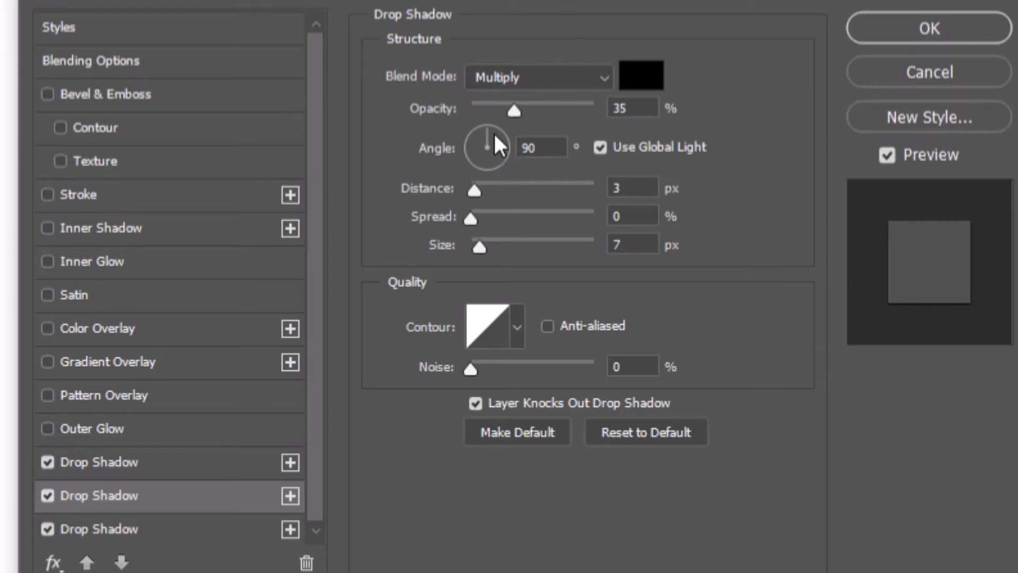
# Rotate the drop shadow angle to 115°, with 47% opacity and 24 px distance
pyautogui.moveTo(492, 143)
pyautogui.mouseDown()
pyautogui.moveTo(546, 182)
pyautogui.moveTo(555, 156)
pyautogui.mouseUp()
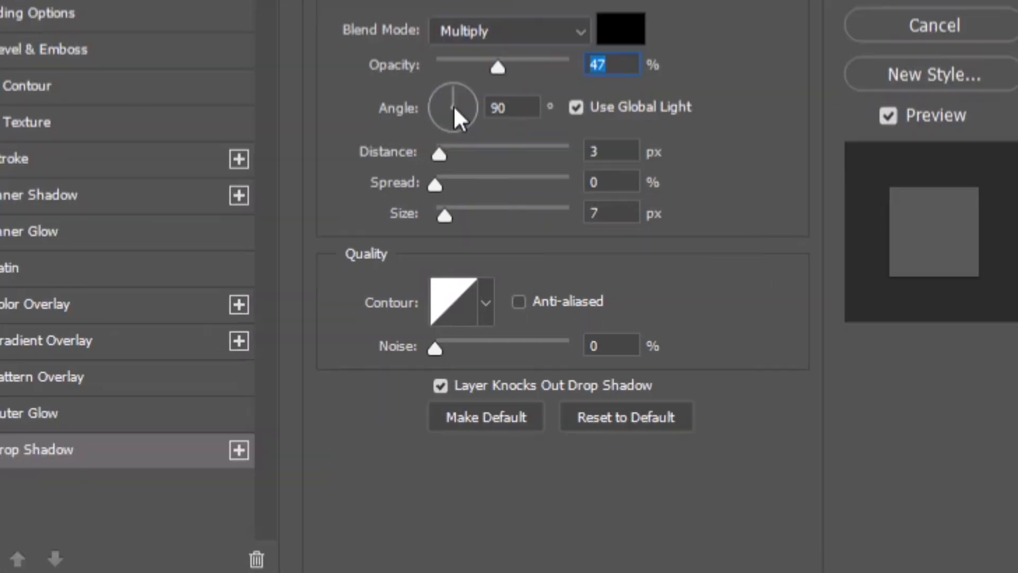
pyautogui.moveTo(453, 95)
pyautogui.mouseDown()
pyautogui.moveTo(475, 100)
pyautogui.moveTo(474, 90)
pyautogui.moveTo(410, 90)
pyautogui.mouseUp()
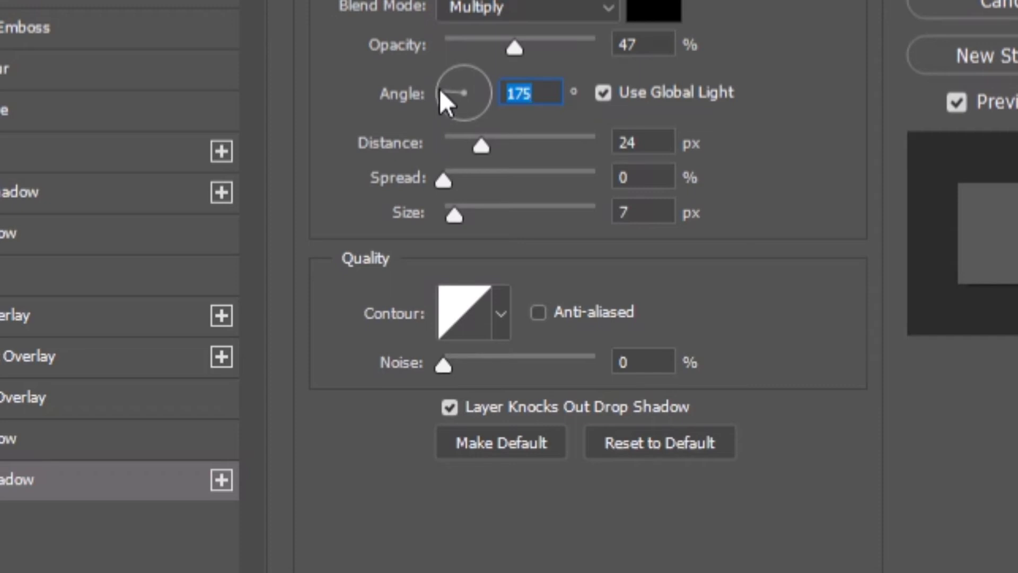
pyautogui.moveTo(440, 90); pyautogui.dragTo(453, 68)
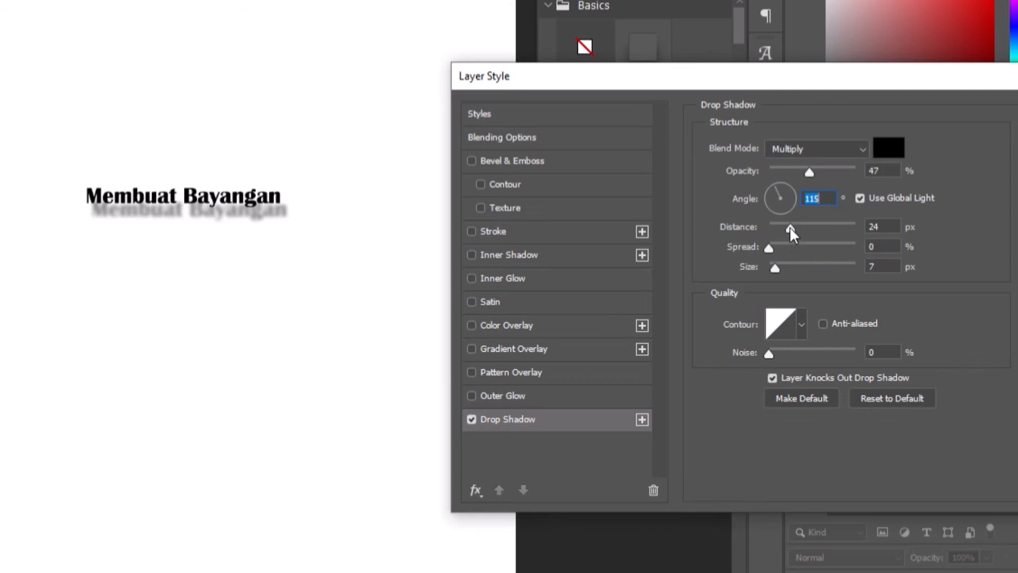
# Increase the drop shadow distance to 46 px
pyautogui.moveTo(790, 227); pyautogui.dragTo(805, 227)
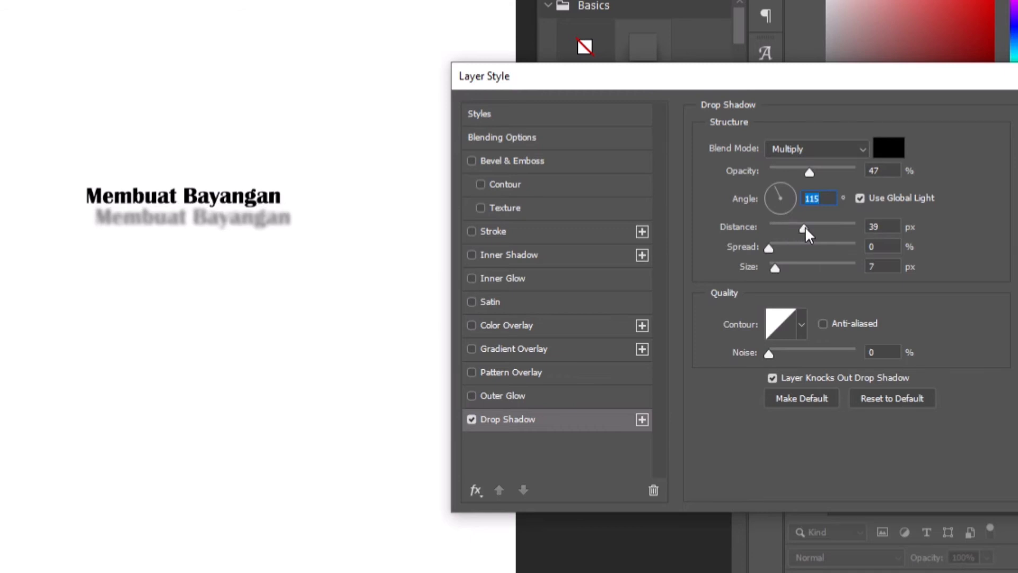
pyautogui.moveTo(805, 227); pyautogui.dragTo(811, 226)
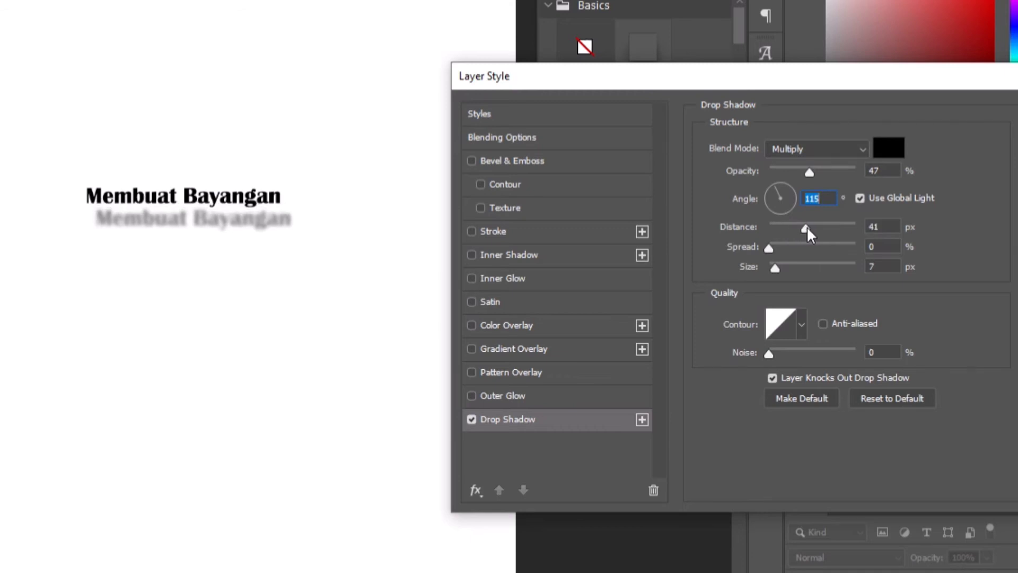
pyautogui.press('Tab')
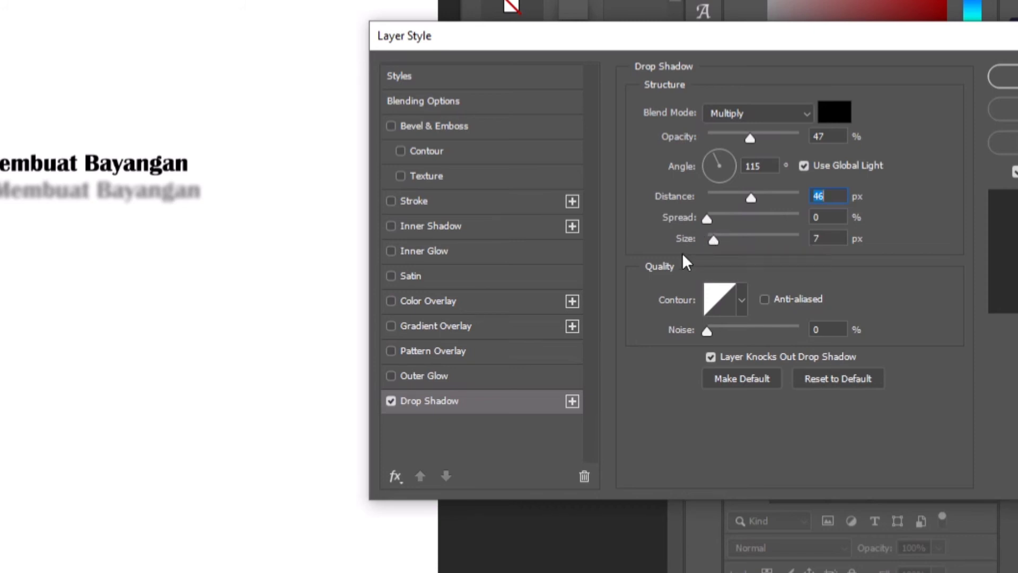
# Set the drop shadow spread to 36% and size to 40 px
pyautogui.moveTo(709, 217); pyautogui.dragTo(742, 218)
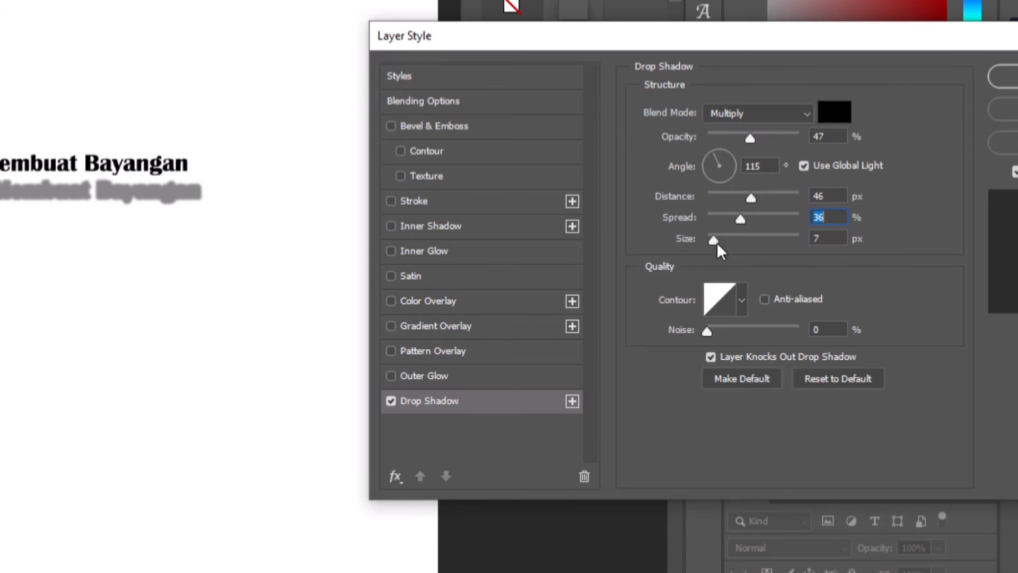
pyautogui.moveTo(716, 243)
pyautogui.mouseDown()
pyautogui.moveTo(762, 243)
pyautogui.moveTo(729, 251)
pyautogui.mouseUp()
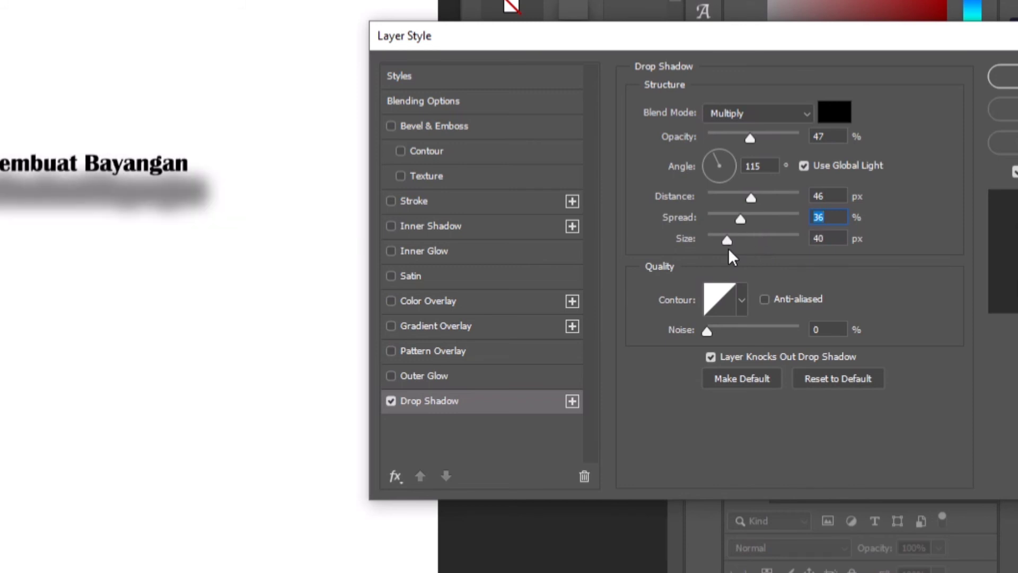
pyautogui.press('Tab')
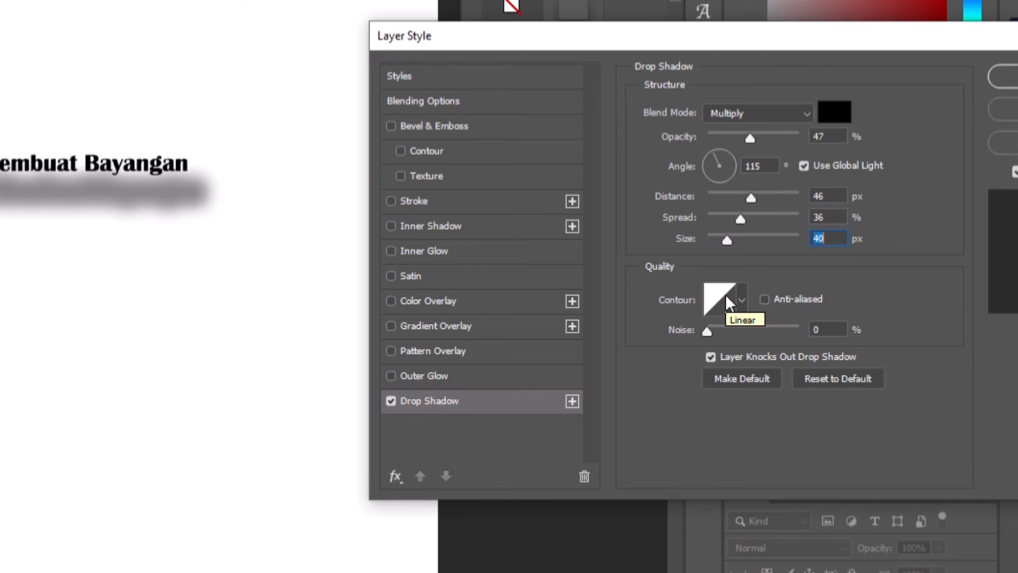
# Choose the peaked Cone contour for the shadow and raise Noise to 56%
pyautogui.click(740, 296)
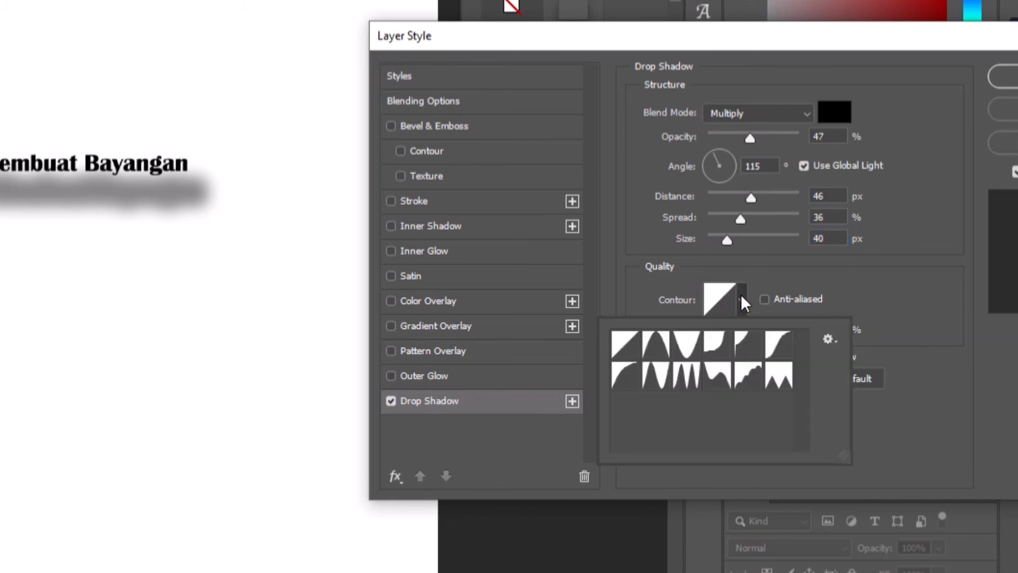
pyautogui.click(716, 344)
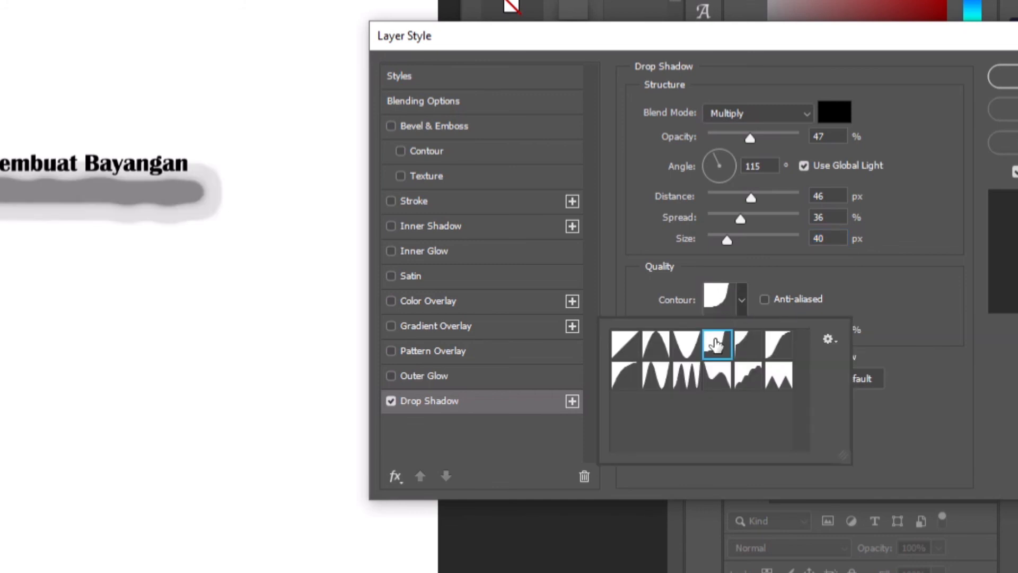
pyautogui.click(749, 344)
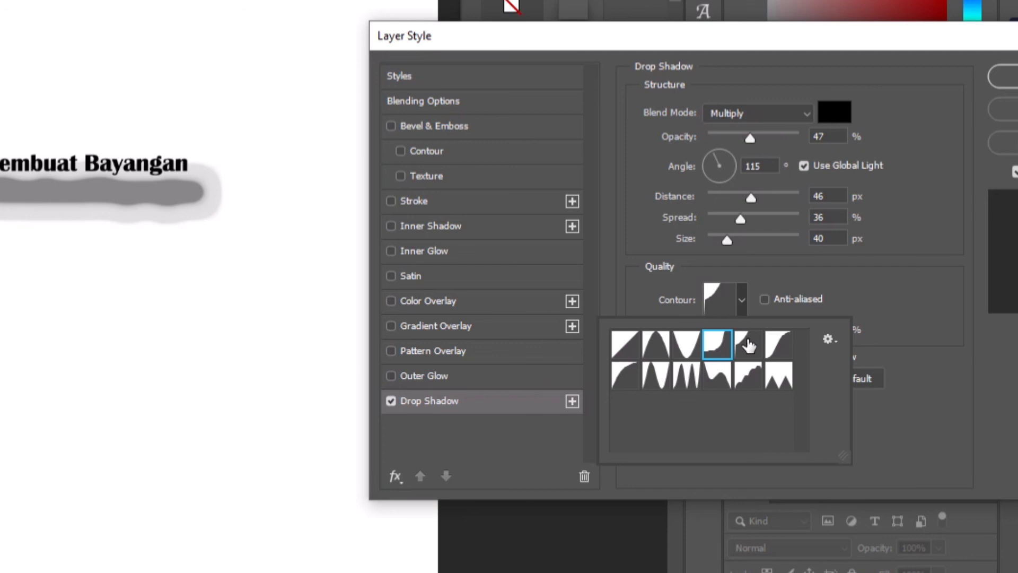
pyautogui.click(635, 350)
pyautogui.click(668, 351)
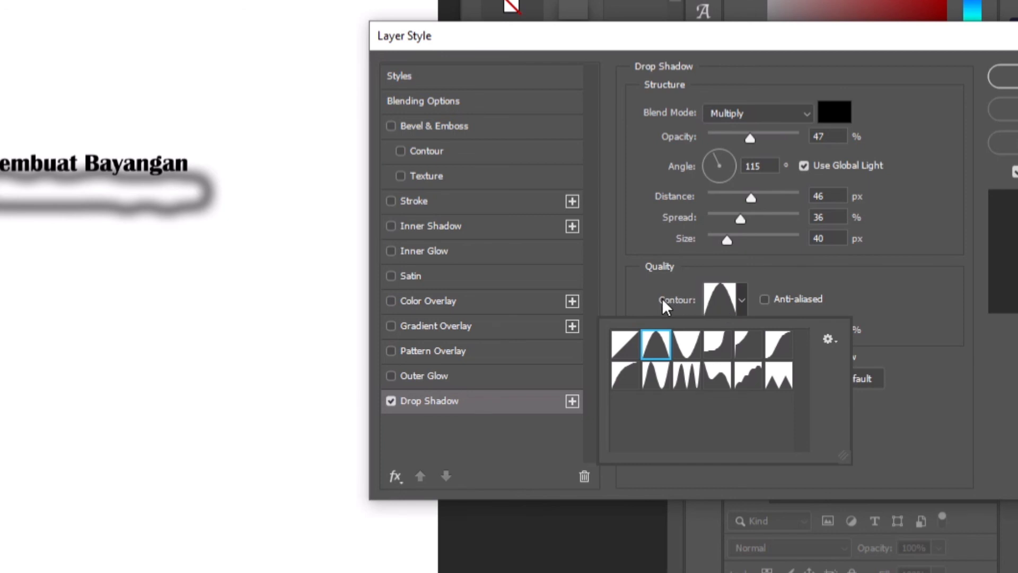
pyautogui.click(645, 294)
pyautogui.moveTo(708, 330); pyautogui.dragTo(759, 330)
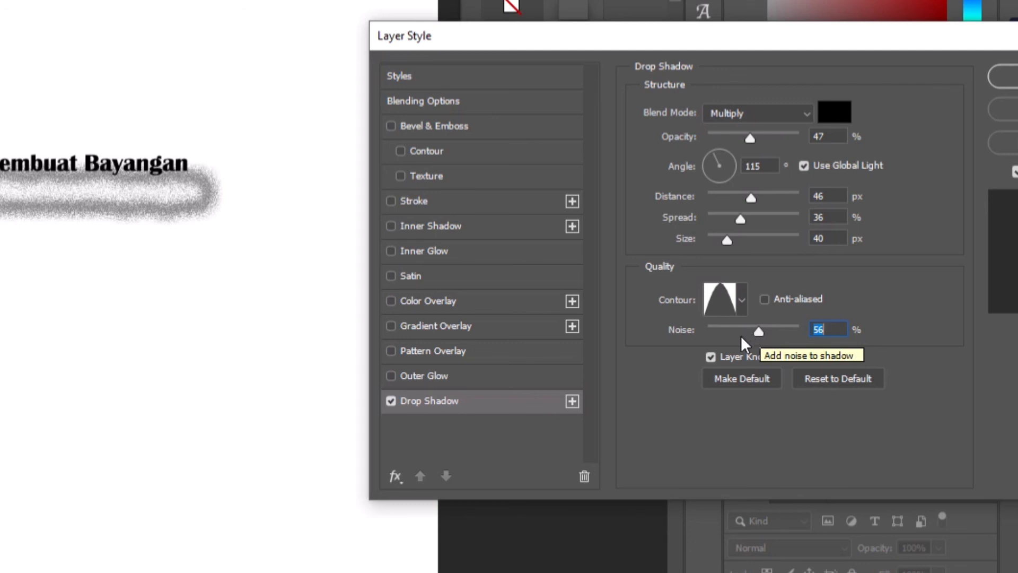
# Lower shadow noise to 40% and set distance 10 px, spread 14%
pyautogui.moveTo(759, 333)
pyautogui.mouseDown()
pyautogui.moveTo(771, 335)
pyautogui.moveTo(744, 339)
pyautogui.mouseUp()
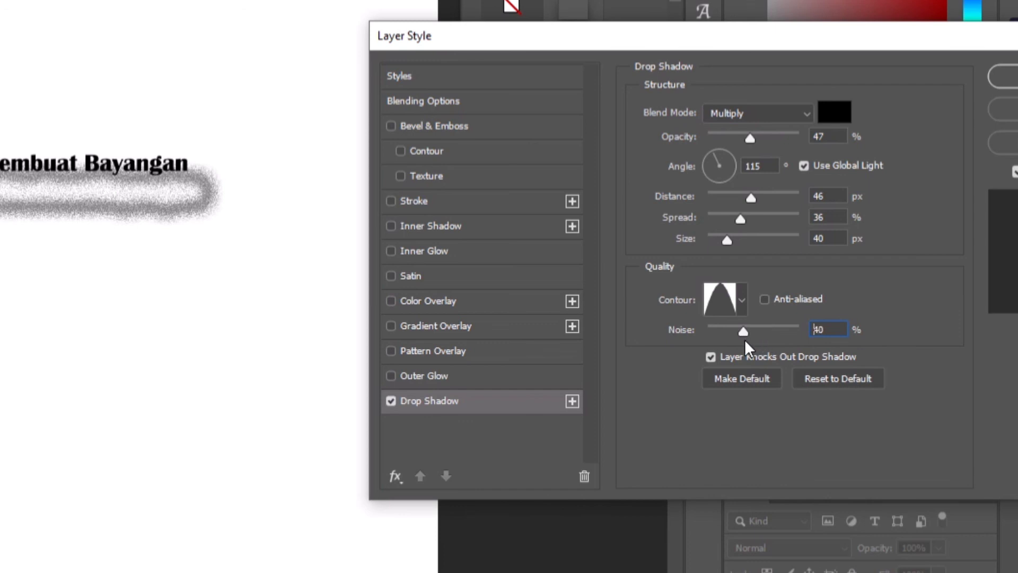
pyautogui.moveTo(750, 198)
pyautogui.mouseDown()
pyautogui.moveTo(718, 200)
pyautogui.moveTo(717, 236)
pyautogui.mouseUp()
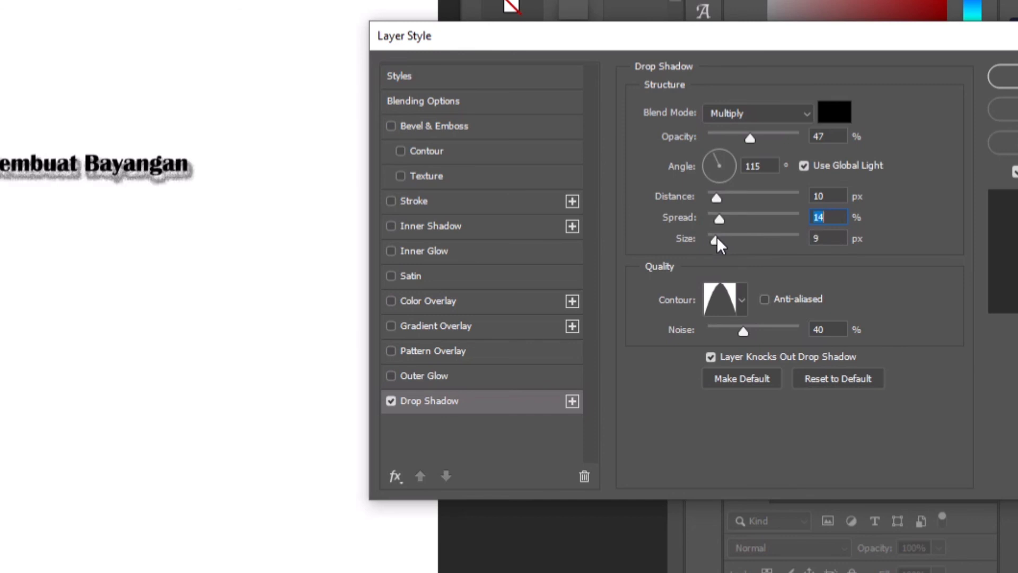
# Adjust the shadow to 13 px distance and 15% spread, and cut noise to 9%
pyautogui.moveTo(721, 218); pyautogui.dragTo(721, 198)
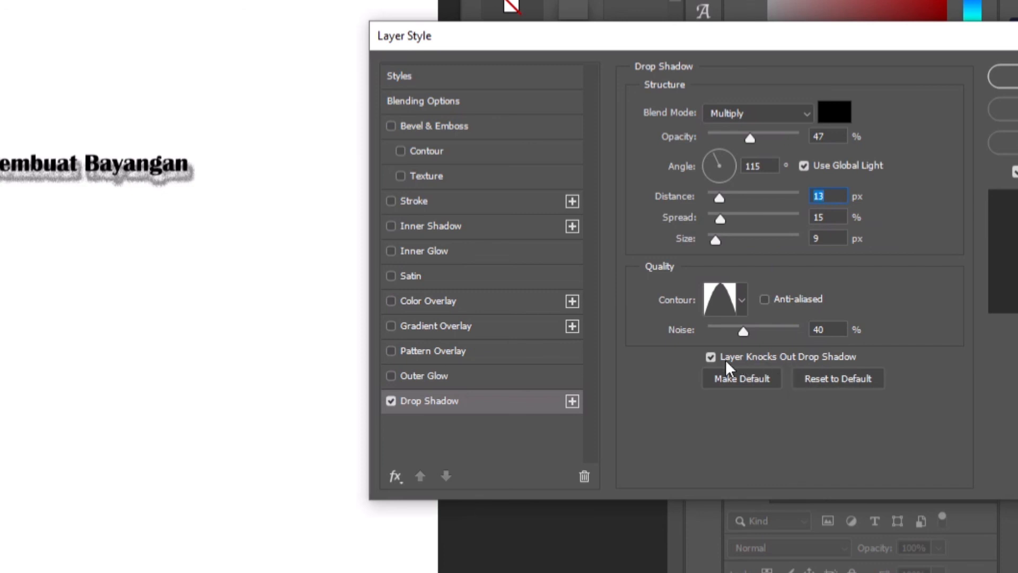
pyautogui.moveTo(745, 327); pyautogui.dragTo(696, 335)
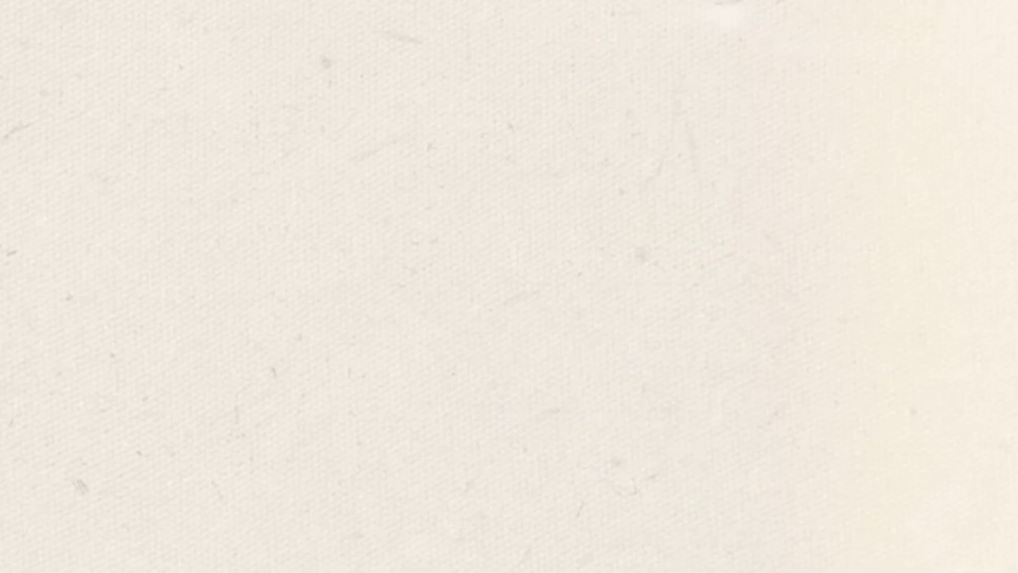